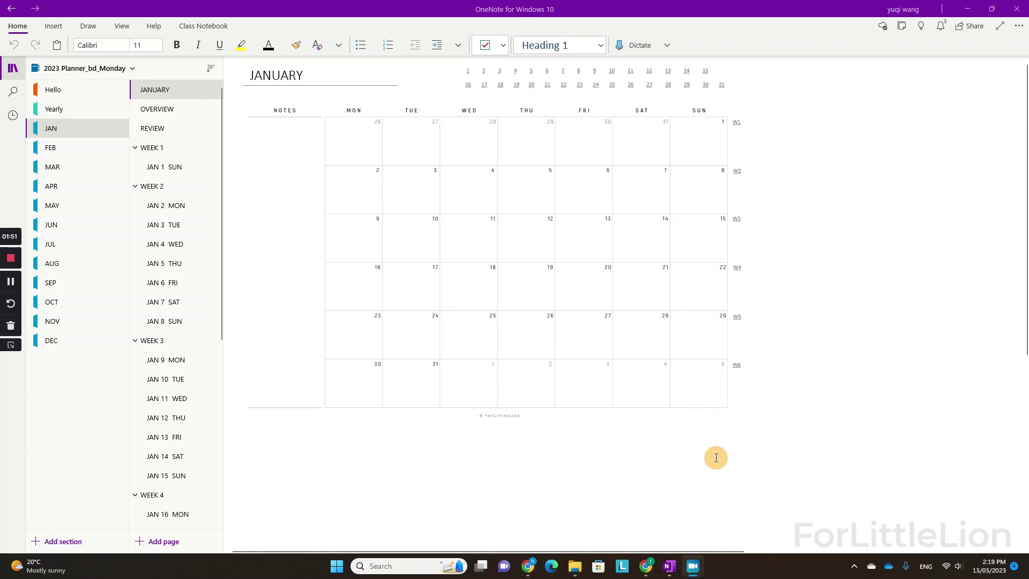
- Bring up the new Microsoft account creation page in Chrome, then return to the OneNote January planner page
{"action": "left_click", "coordinate": [646, 566]}
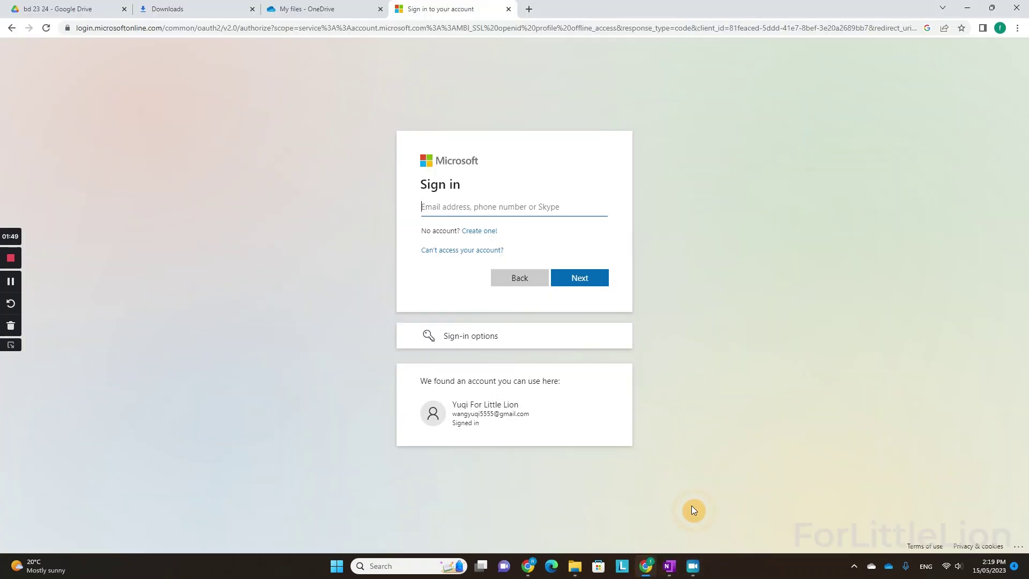
{"action": "left_click", "coordinate": [484, 237]}
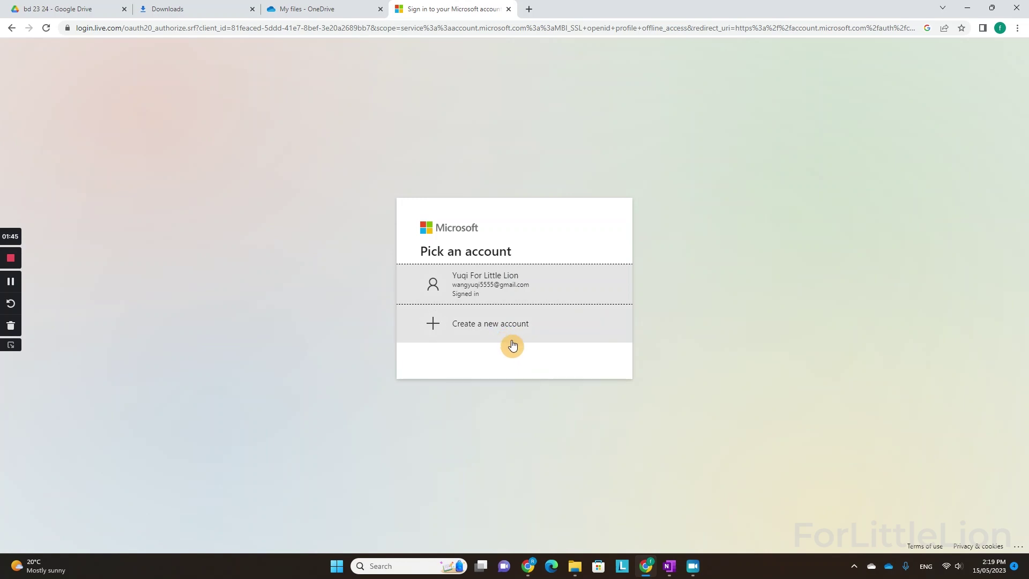
{"action": "left_click", "coordinate": [516, 325]}
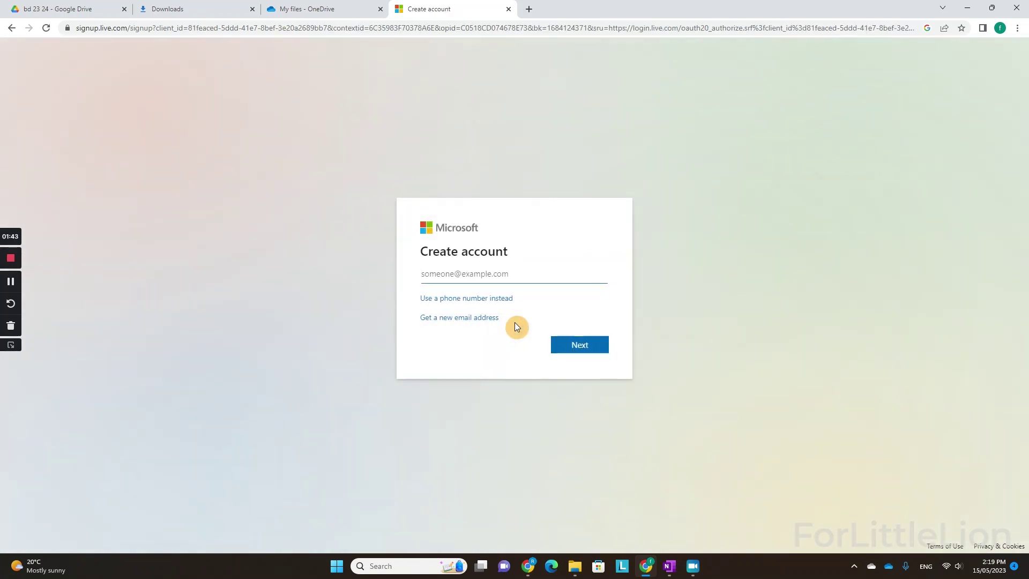
{"action": "mouse_move", "coordinate": [670, 566]}
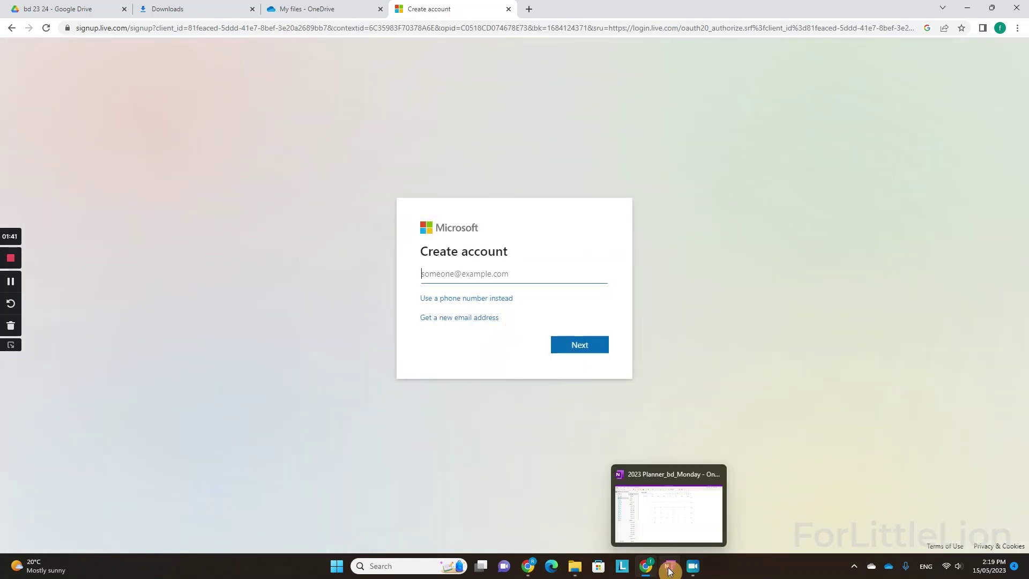
{"action": "left_click", "coordinate": [657, 526]}
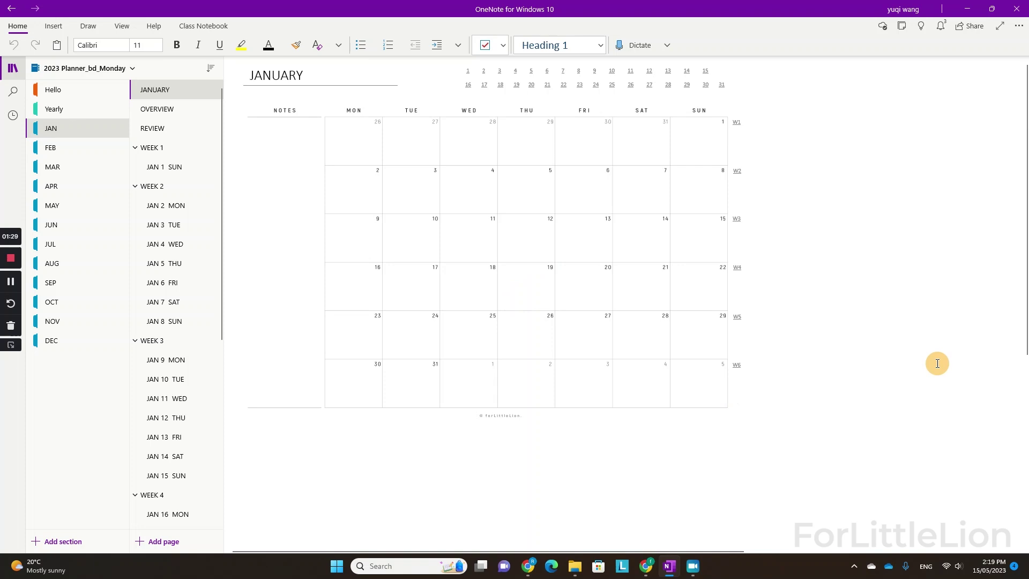
{"action": "left_click", "coordinate": [904, 10]}
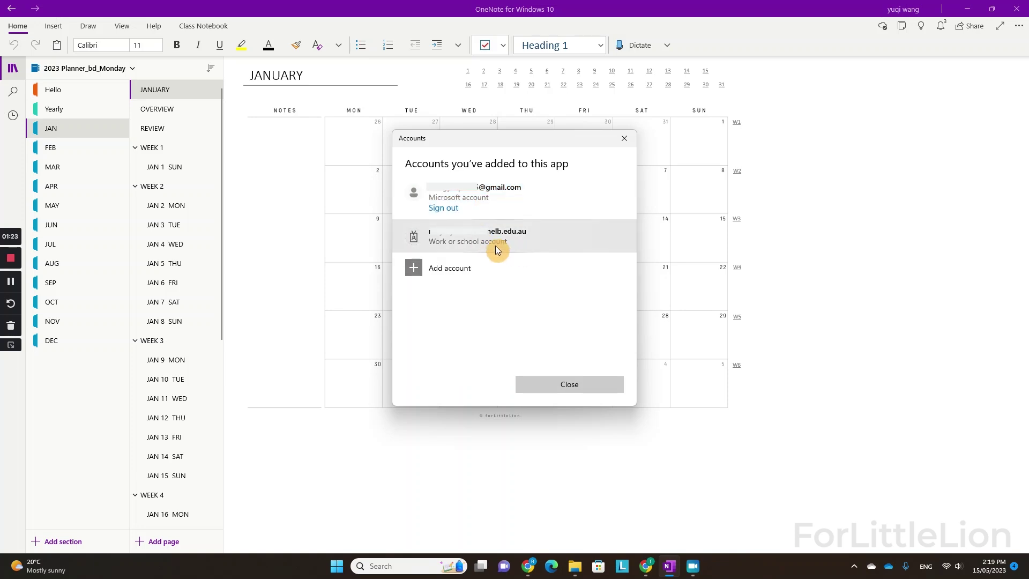
{"action": "left_click", "coordinate": [555, 188]}
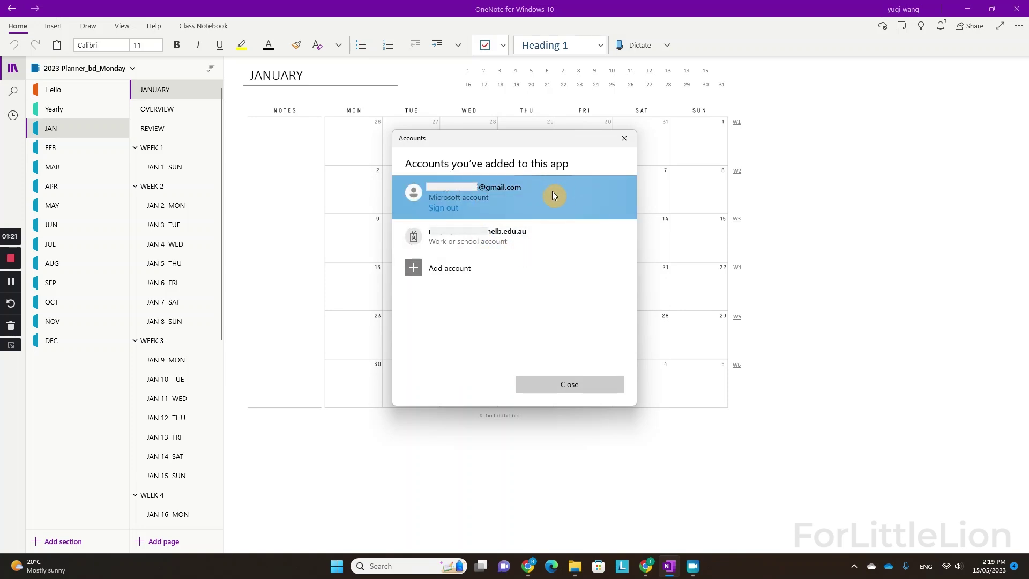
{"action": "left_click", "coordinate": [458, 271]}
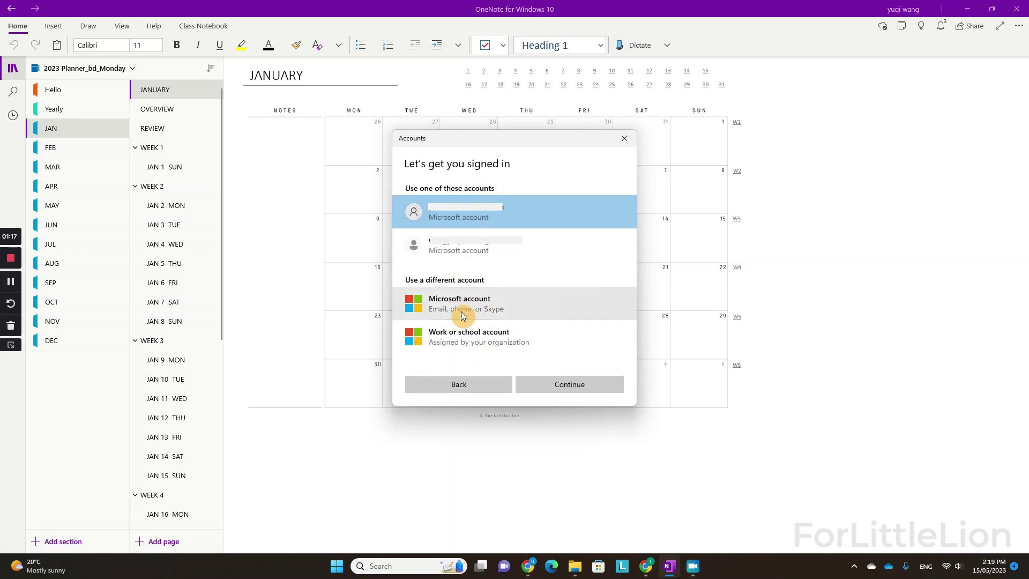
{"action": "left_click", "coordinate": [479, 385]}
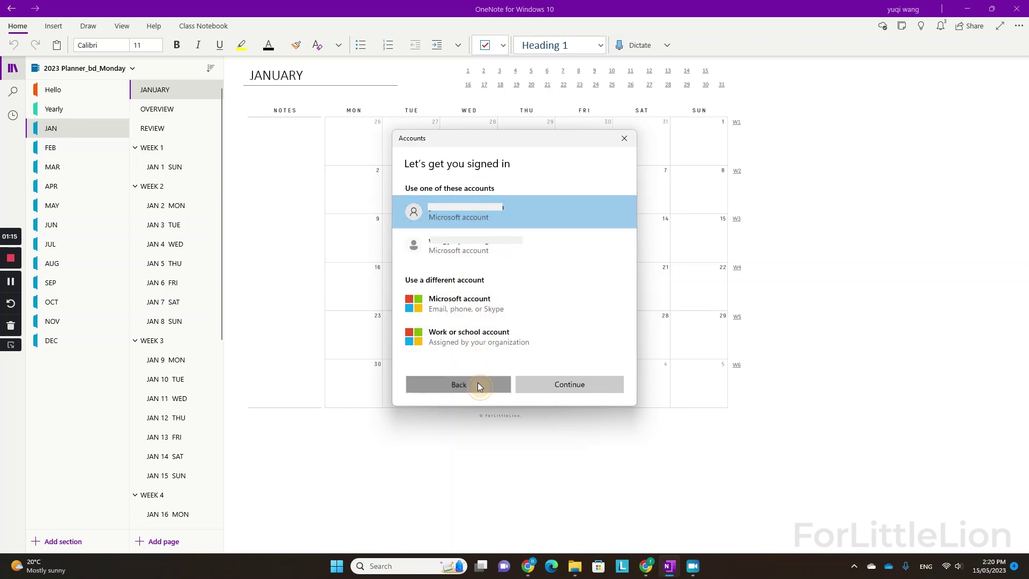
{"action": "left_click", "coordinate": [575, 385]}
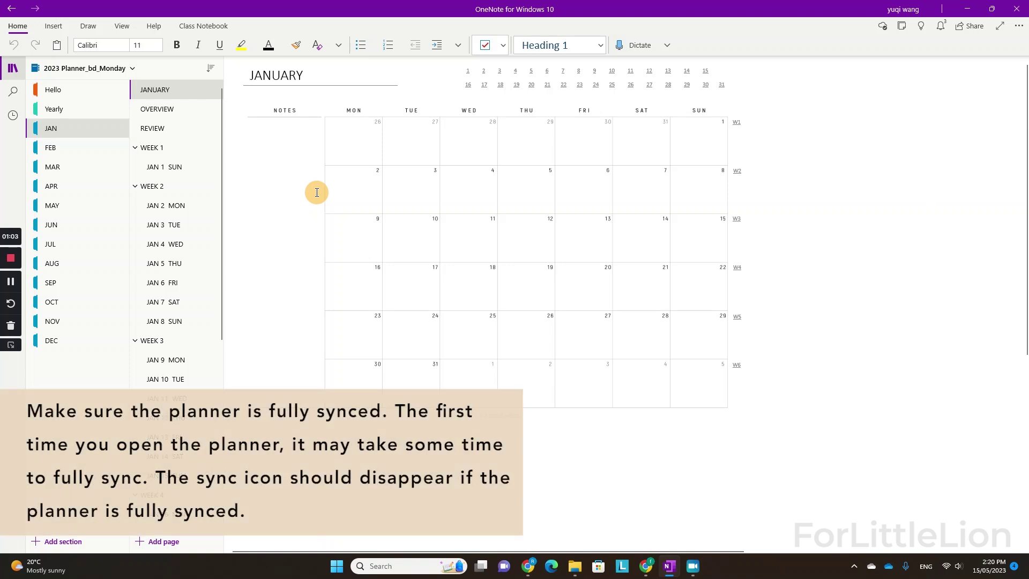
- Manually sync the 2023 Planner_bd_Monday notebook from its notebook context menu
{"action": "right_click", "coordinate": [82, 70]}
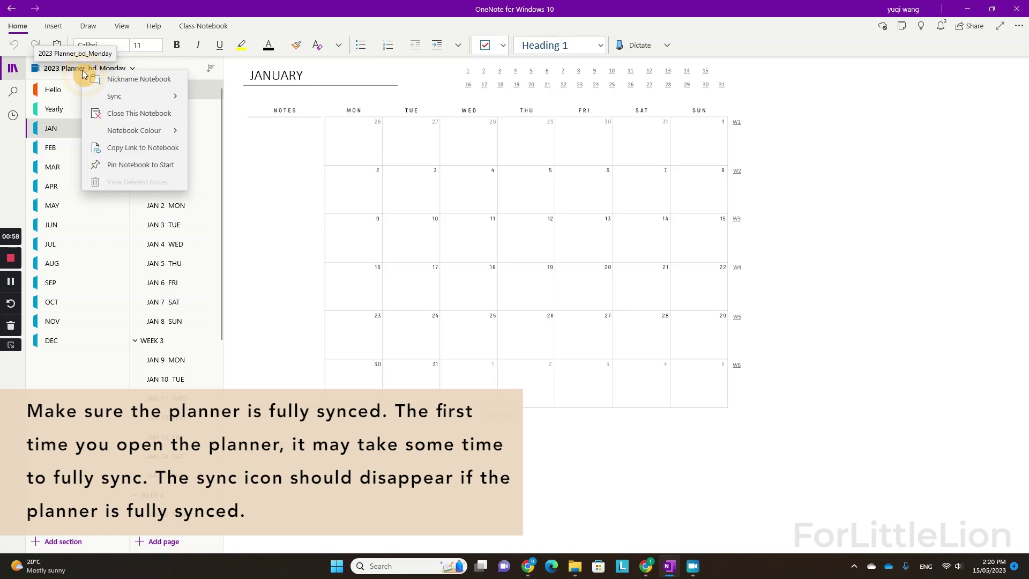
{"action": "left_click", "coordinate": [130, 96]}
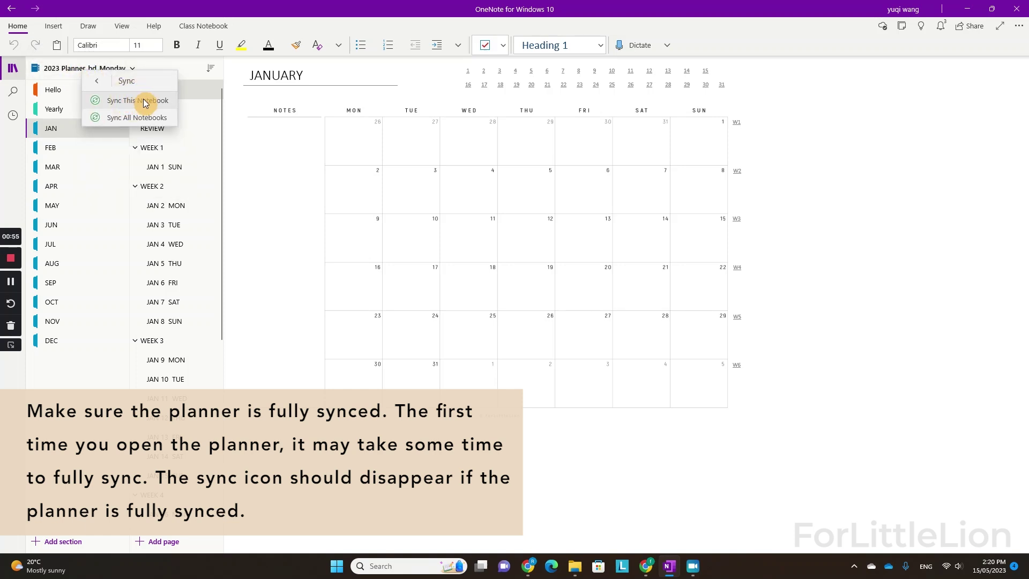
{"action": "left_click", "coordinate": [143, 100]}
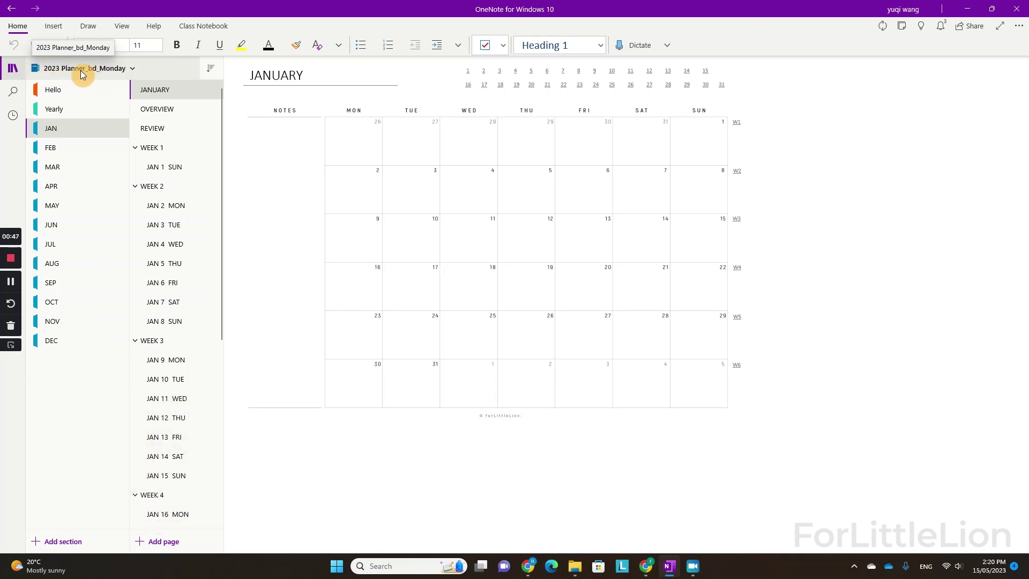
- Add a notebook named '2023 planner for school' stored on the work or school account
{"action": "left_click", "coordinate": [87, 70]}
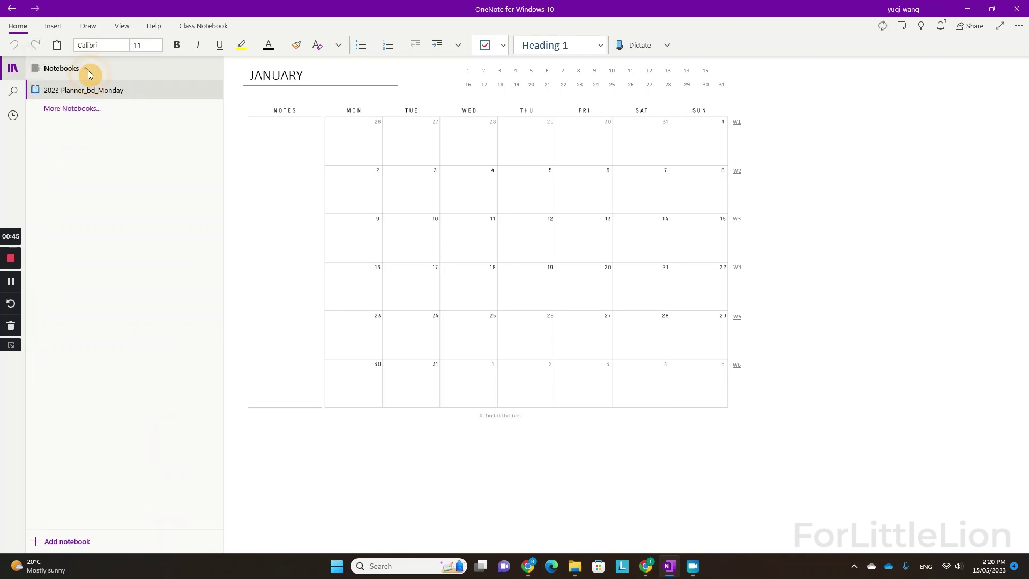
{"action": "left_click", "coordinate": [66, 541]}
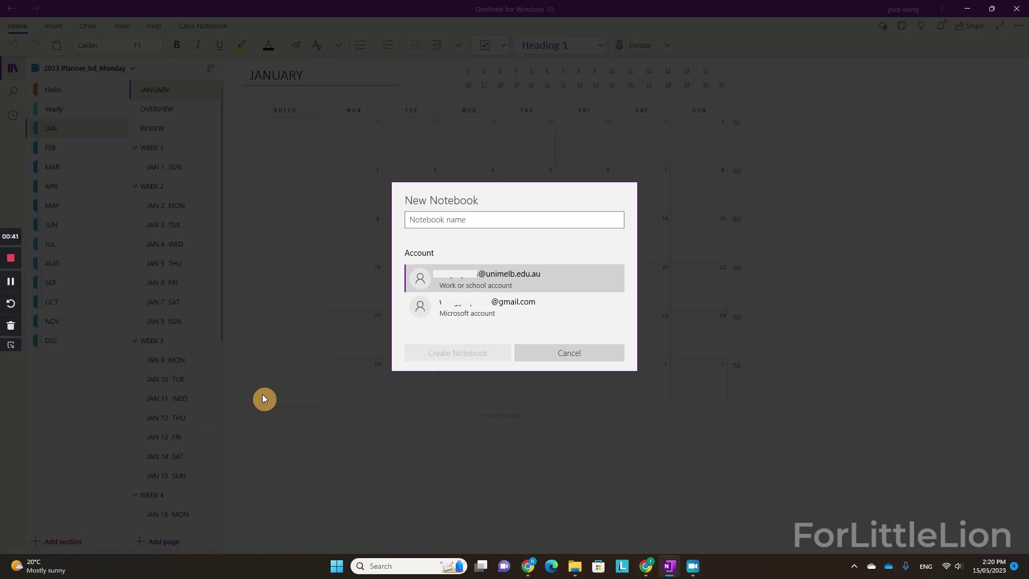
{"action": "type", "text": "2"}
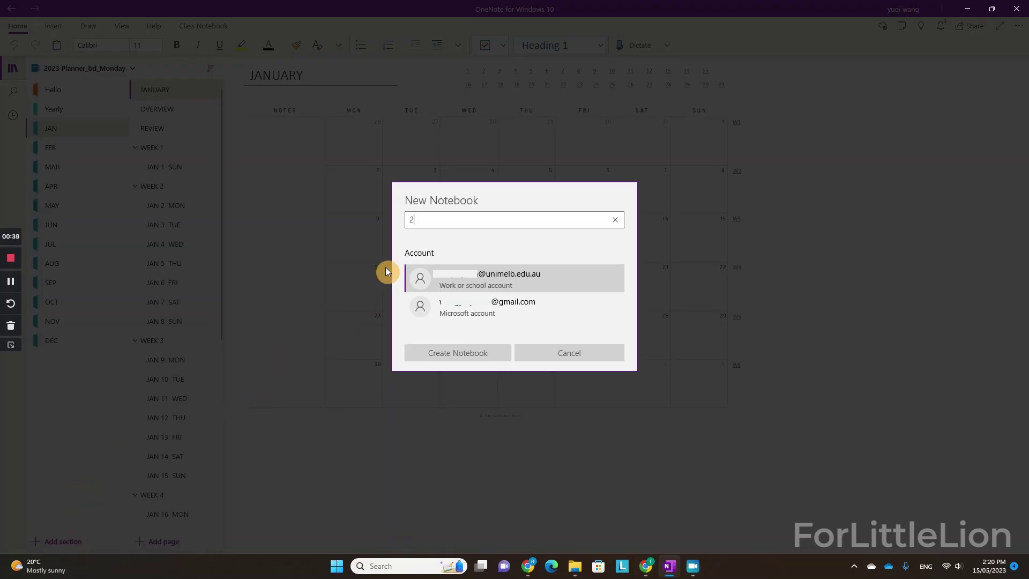
{"action": "type", "text": "023 planner for scholl"}
{"action": "key", "text": "BackSpace"}
{"action": "key", "text": "BackSpace"}
{"action": "type", "text": "ol"}
{"action": "left_click", "coordinate": [486, 279]}
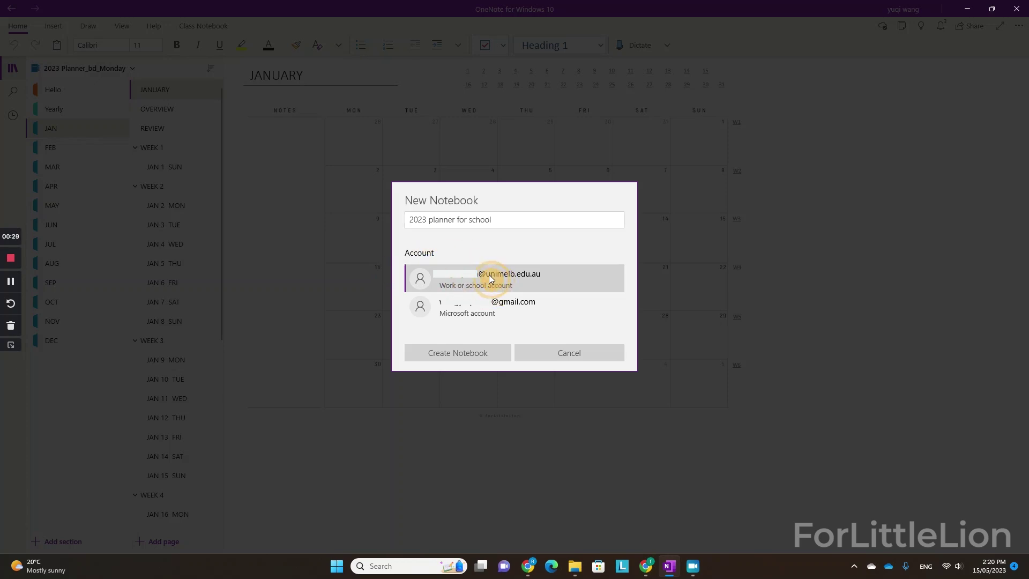
{"action": "left_click", "coordinate": [478, 353]}
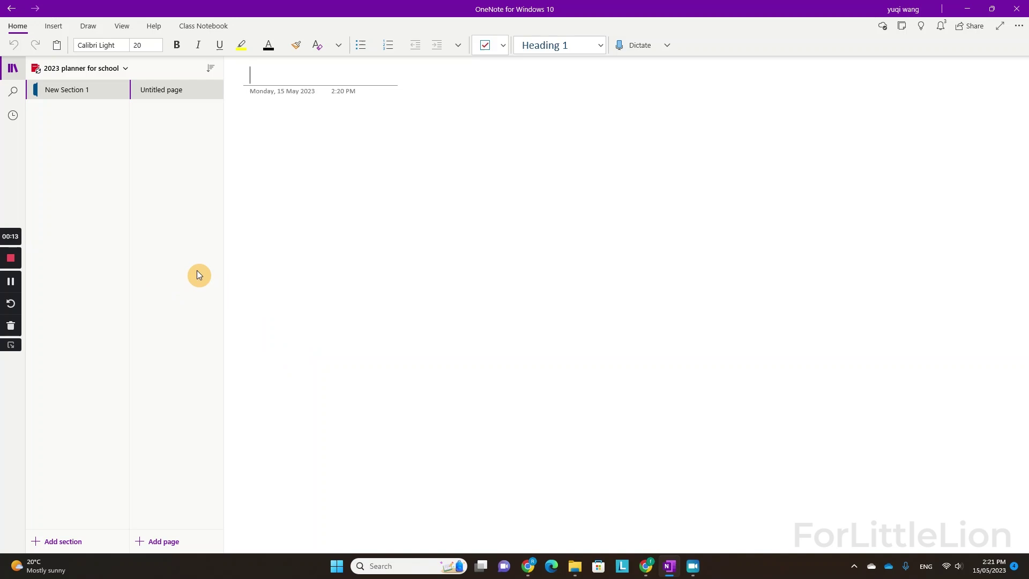
- Open the Yearly section of 2023 Planner_bd_Monday and copy it to '2023 planner for school'
{"action": "left_click", "coordinate": [66, 68]}
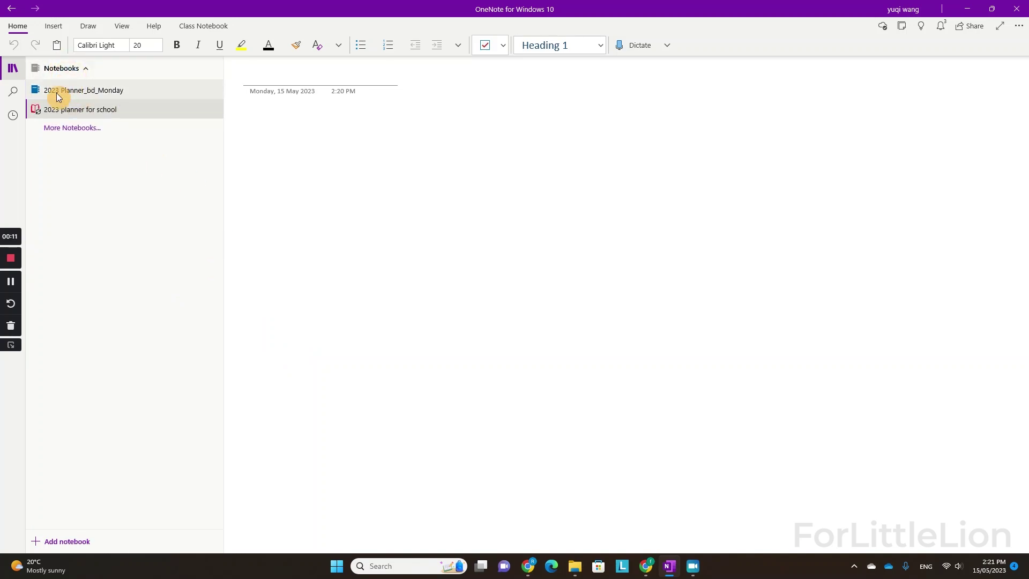
{"action": "left_click", "coordinate": [96, 91]}
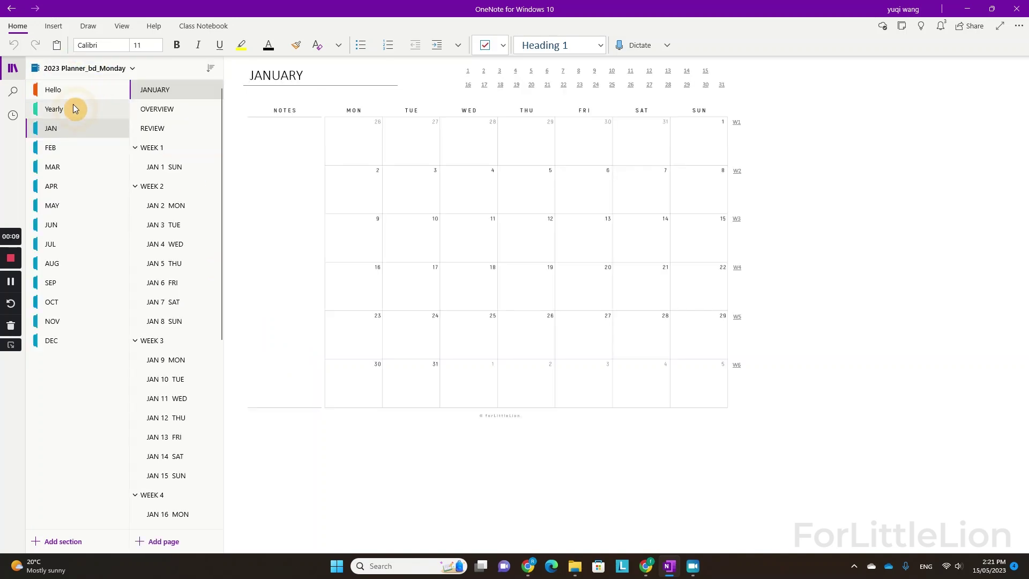
{"action": "left_click", "coordinate": [78, 110]}
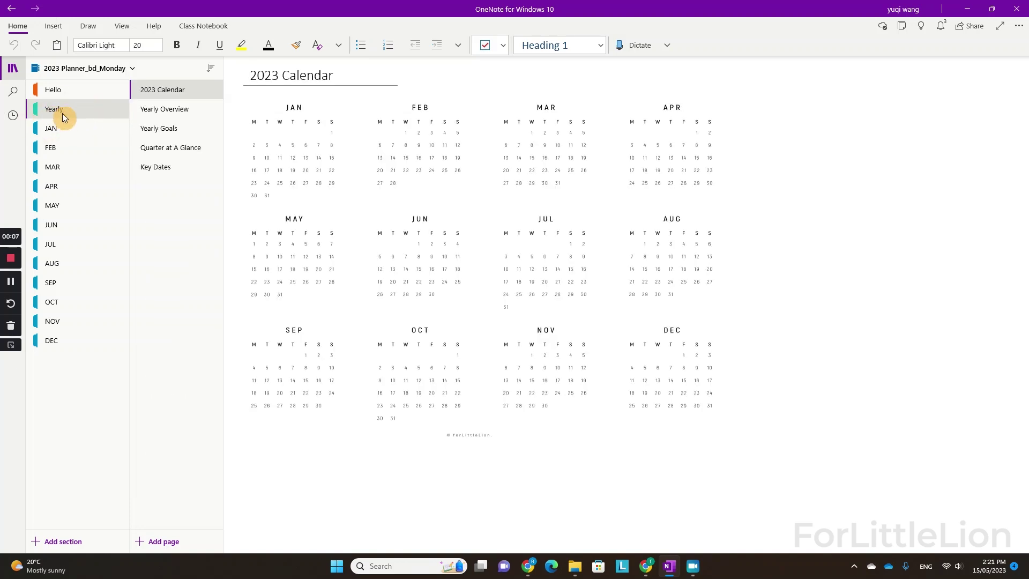
{"action": "right_click", "coordinate": [68, 107]}
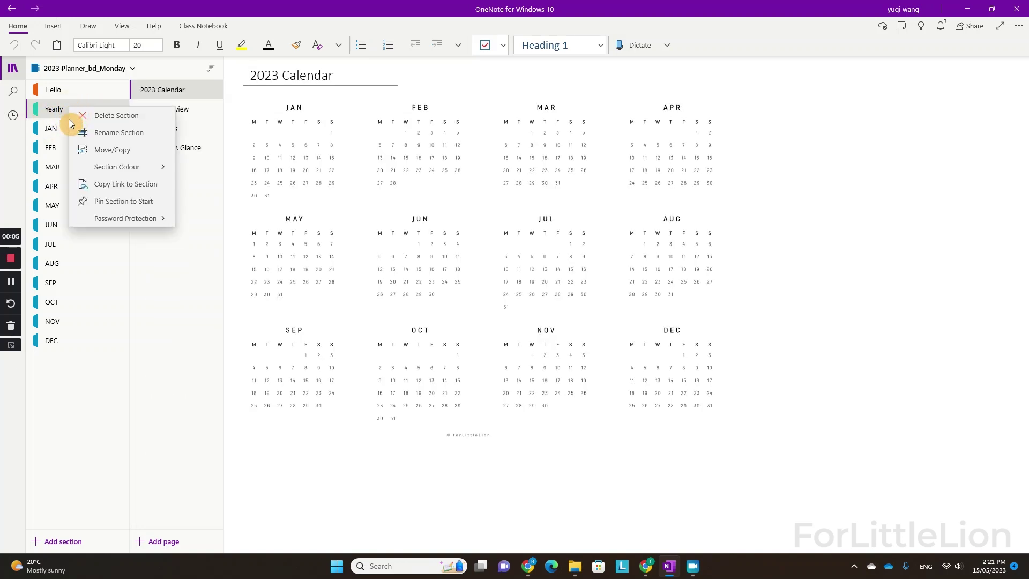
{"action": "left_click", "coordinate": [116, 153]}
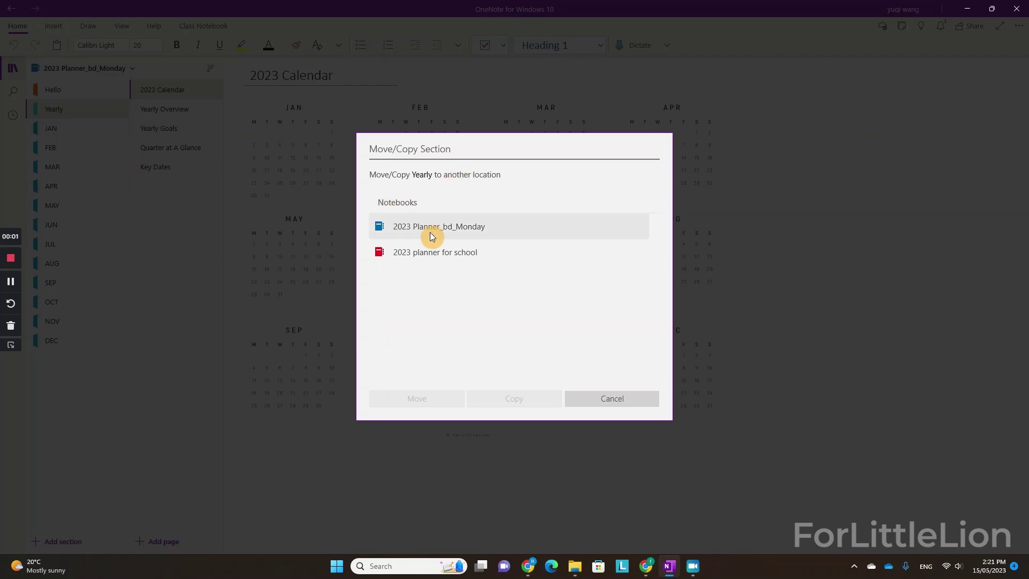
{"action": "left_click", "coordinate": [522, 252]}
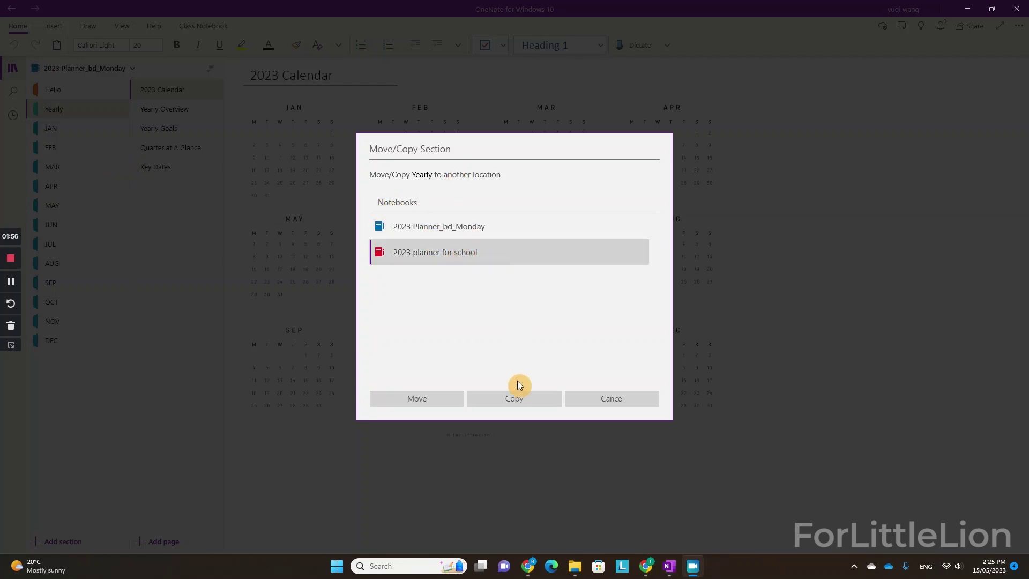
{"action": "left_click", "coordinate": [516, 398]}
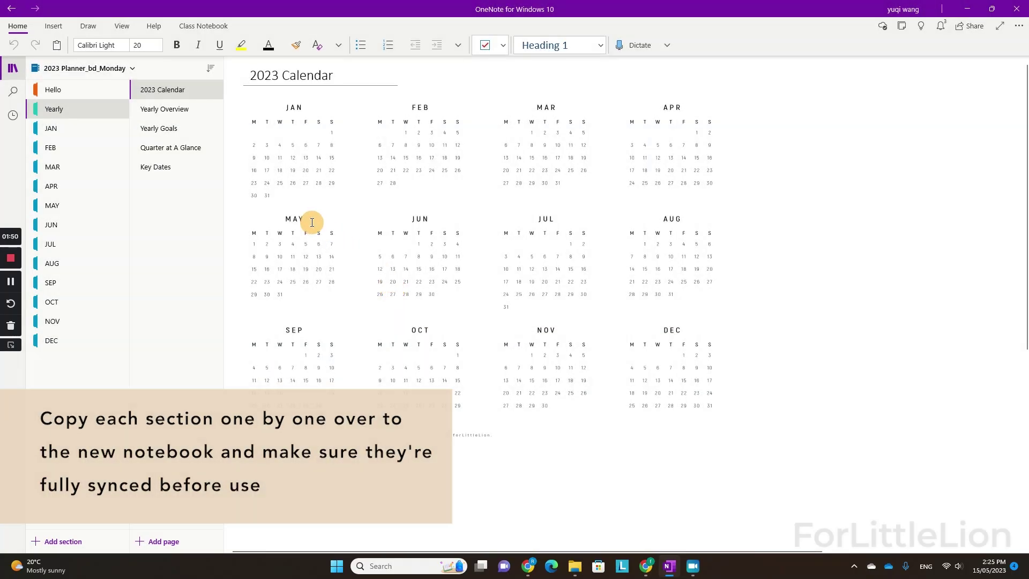
{"action": "left_click", "coordinate": [90, 70]}
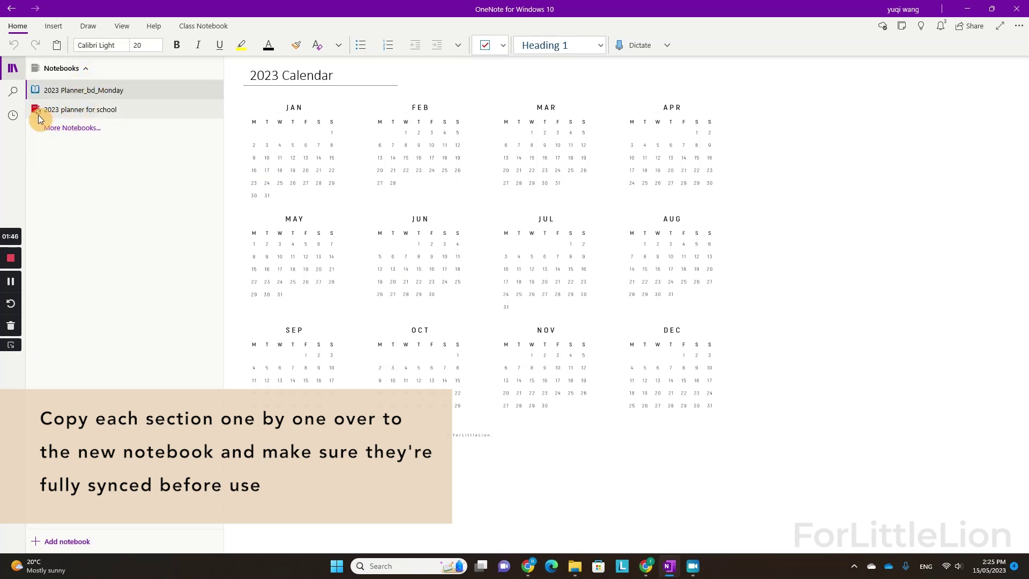
{"action": "left_click", "coordinate": [78, 110]}
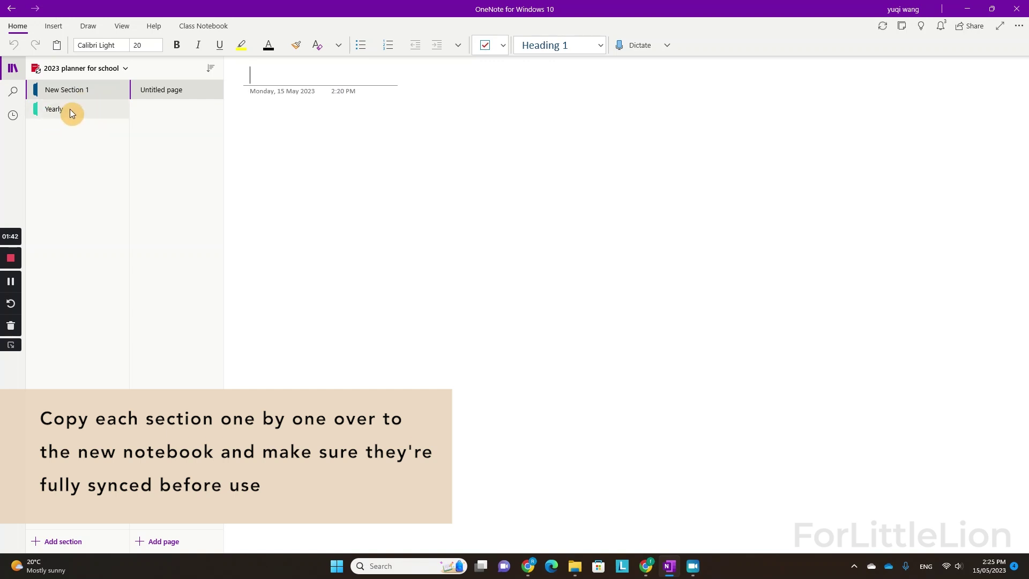
{"action": "left_click", "coordinate": [72, 113]}
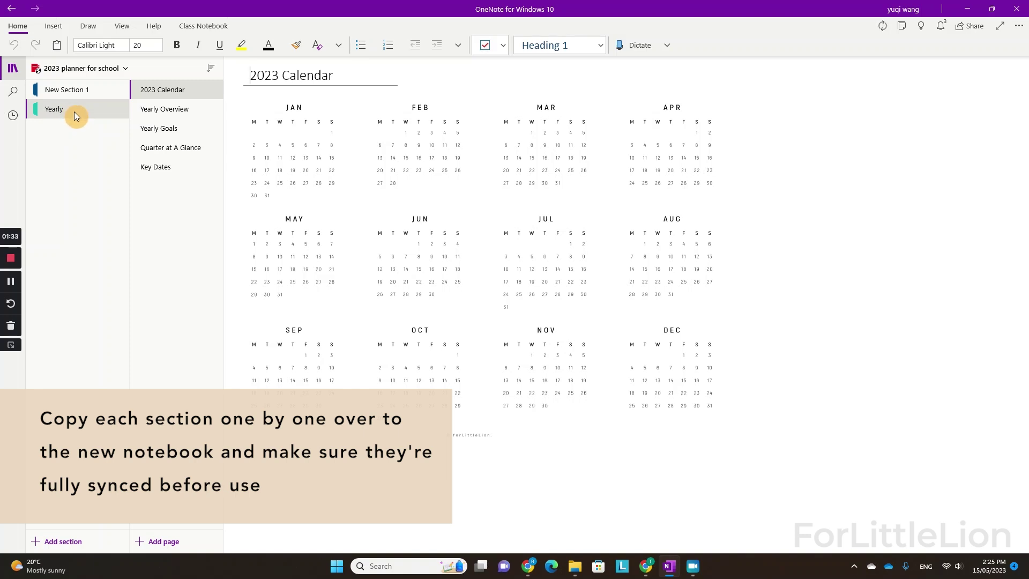
{"action": "left_click", "coordinate": [60, 69]}
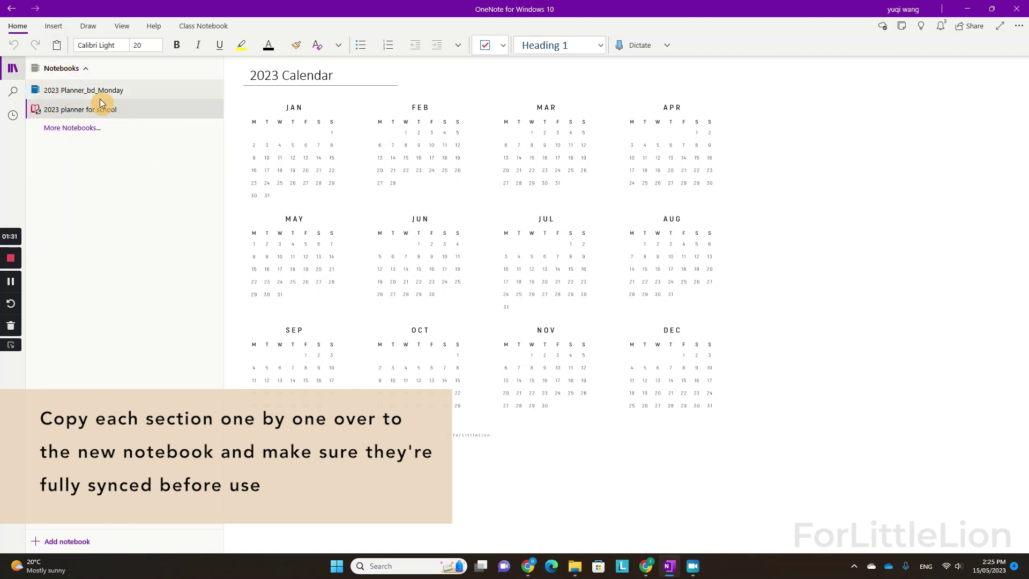
{"action": "left_click", "coordinate": [99, 95]}
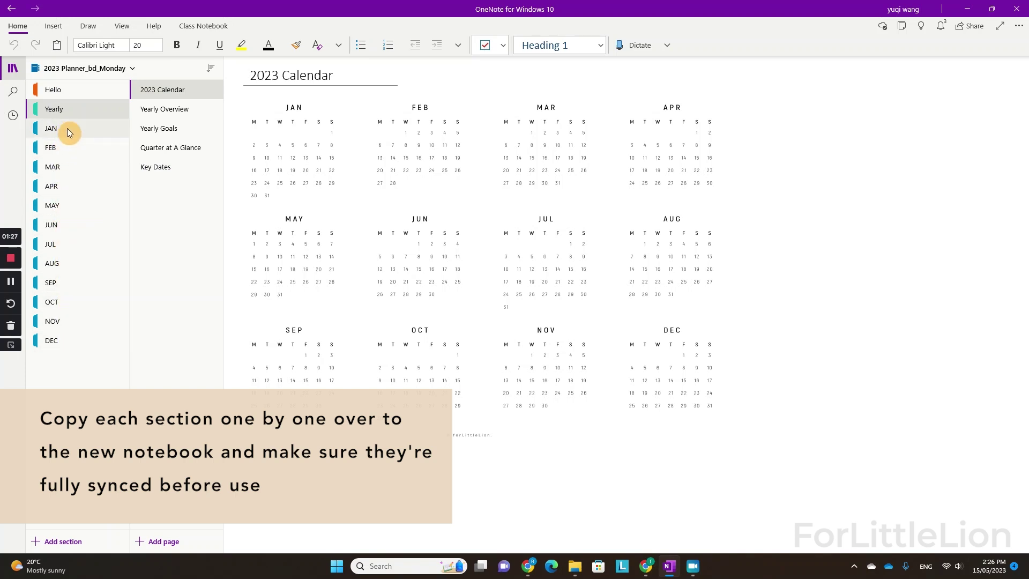
- Copy the JAN section to '2023 planner for school', then switch to that notebook
{"action": "right_click", "coordinate": [66, 128]}
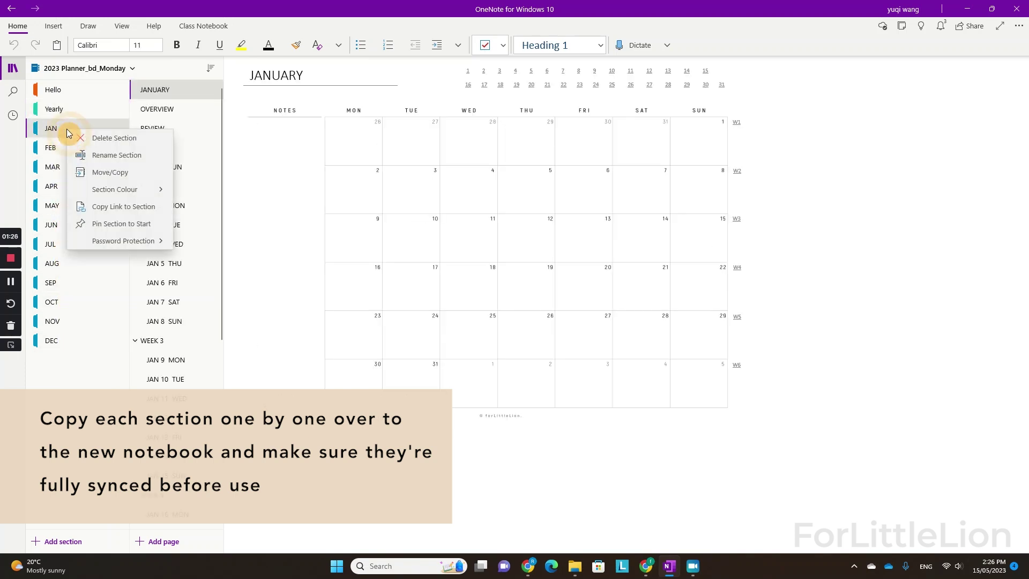
{"action": "left_click", "coordinate": [112, 172]}
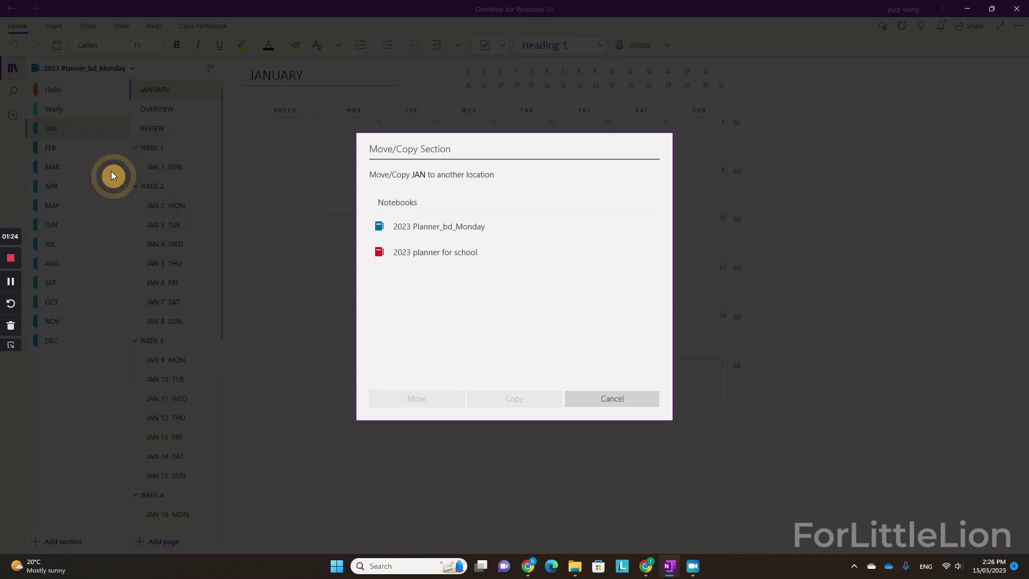
{"action": "left_click", "coordinate": [437, 258]}
{"action": "left_click", "coordinate": [504, 398]}
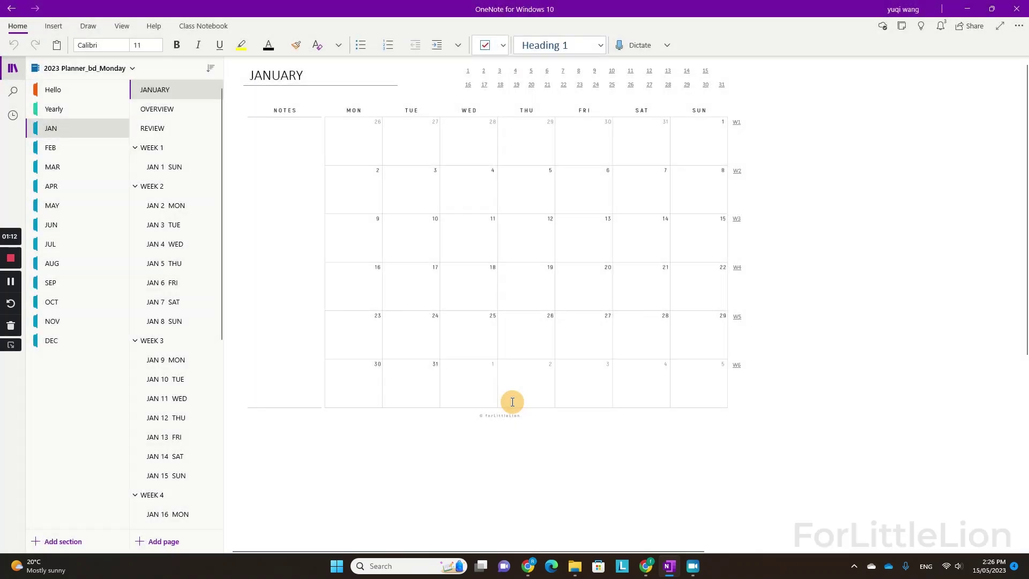
{"action": "left_click", "coordinate": [53, 67]}
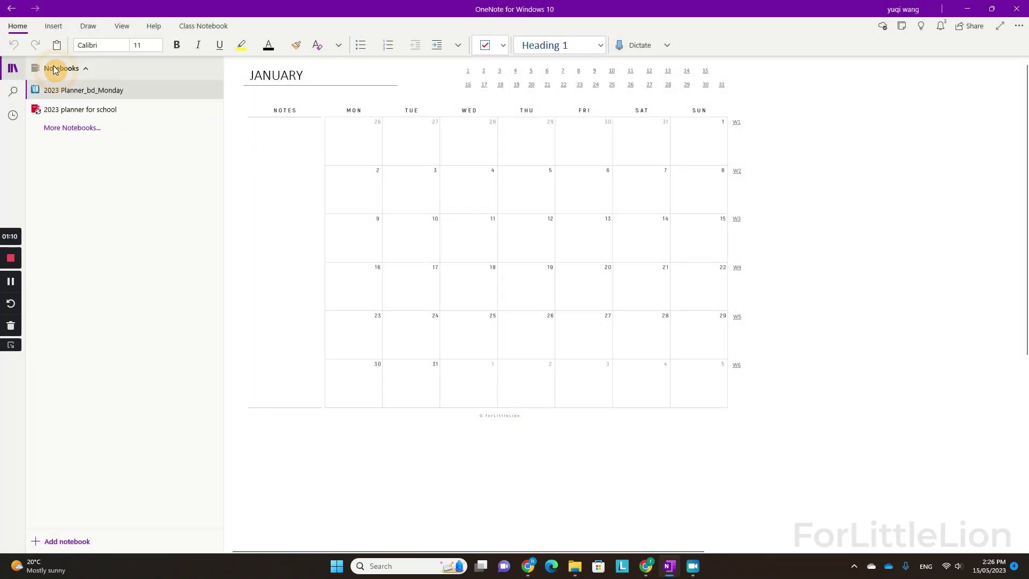
{"action": "left_click", "coordinate": [72, 110]}
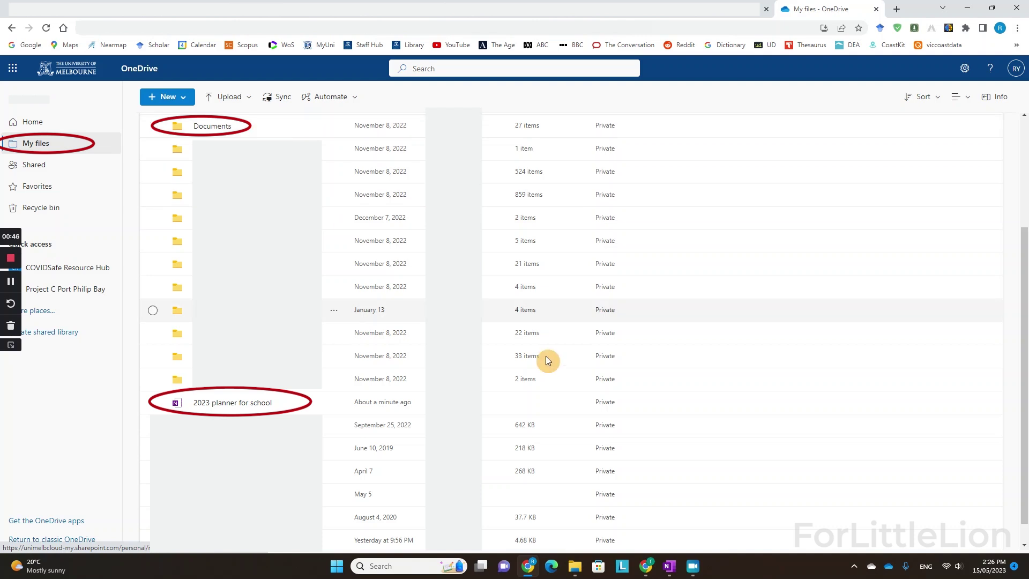
{"action": "left_click", "coordinate": [667, 567]}
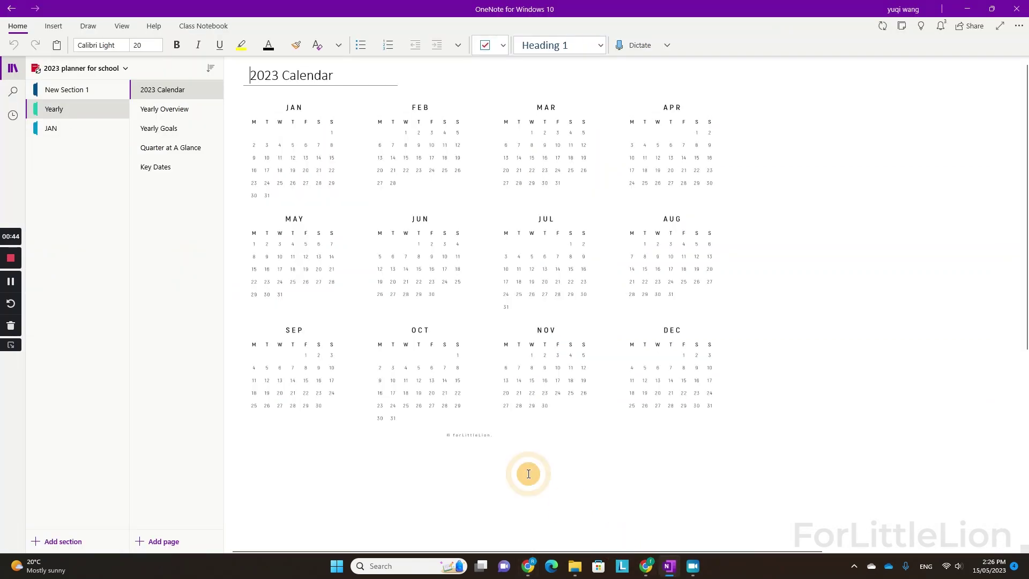